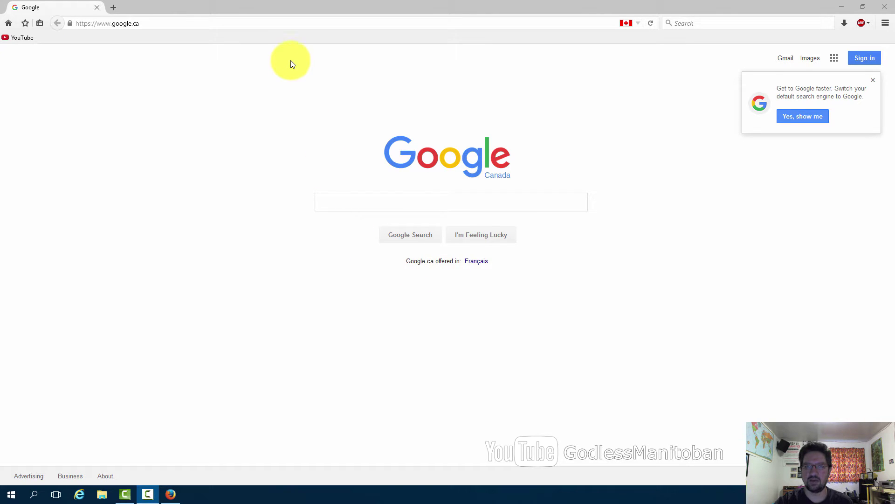
Load about:config from the address bar and accept the warranty warning.
click(289, 24)
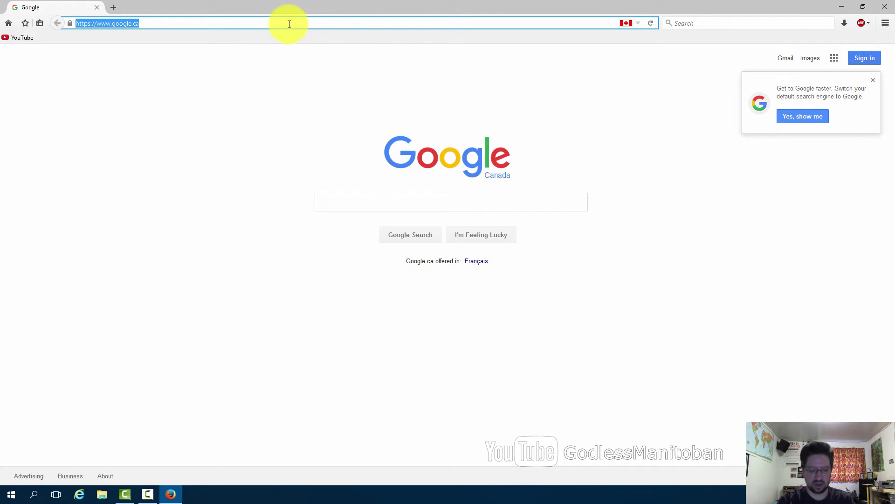
text(about)
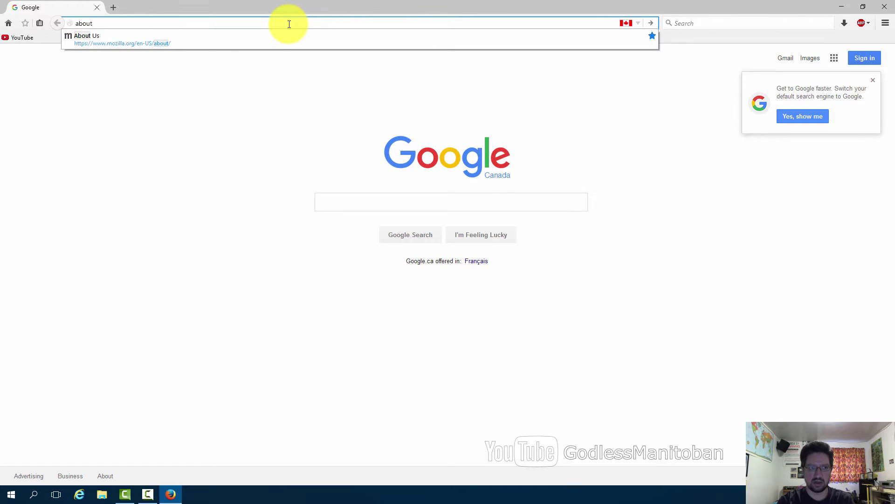
text(:config)
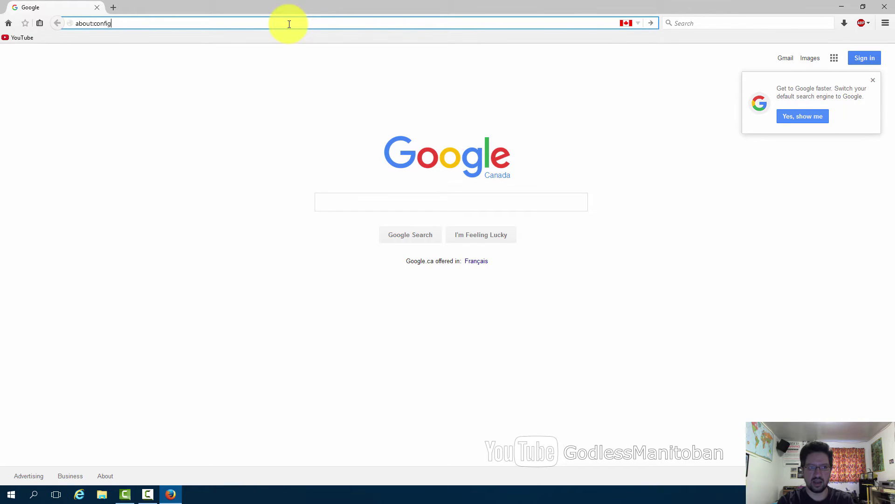
key(Return)
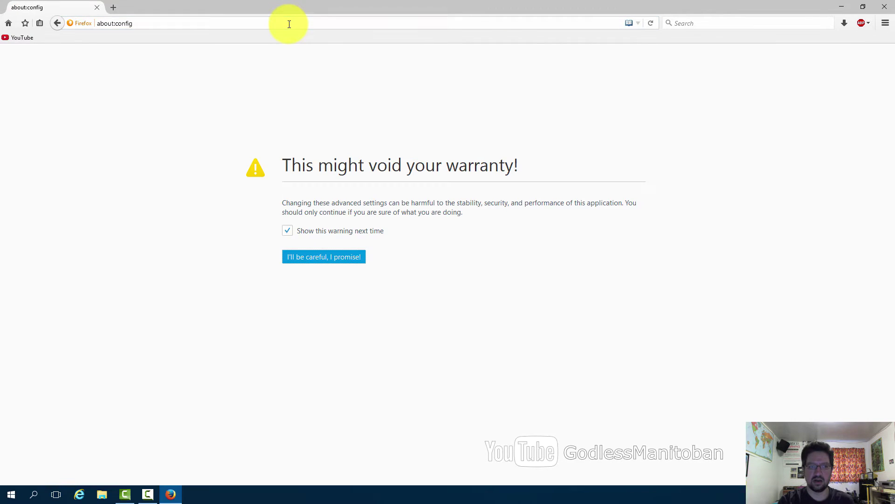
click(325, 259)
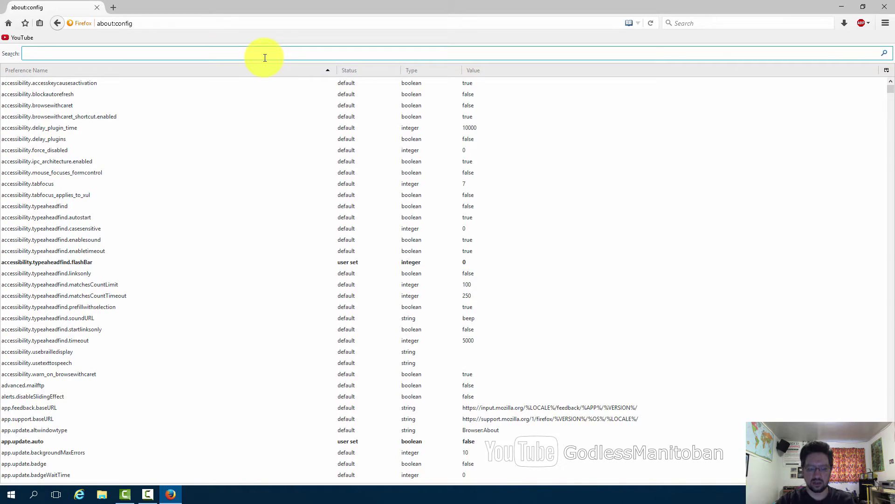
Filter by 'pipelining' and set network.http.pipelining and network.http.pipelining.ssl to true.
text(pipeli)
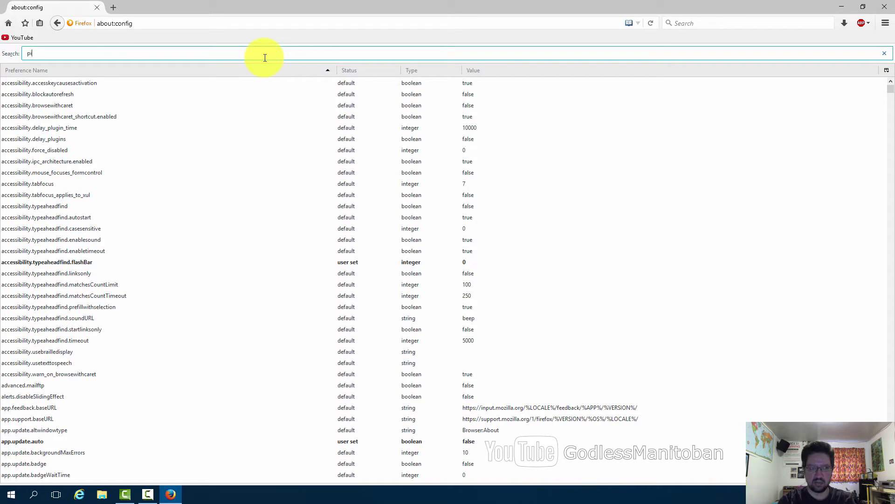
text(ning)
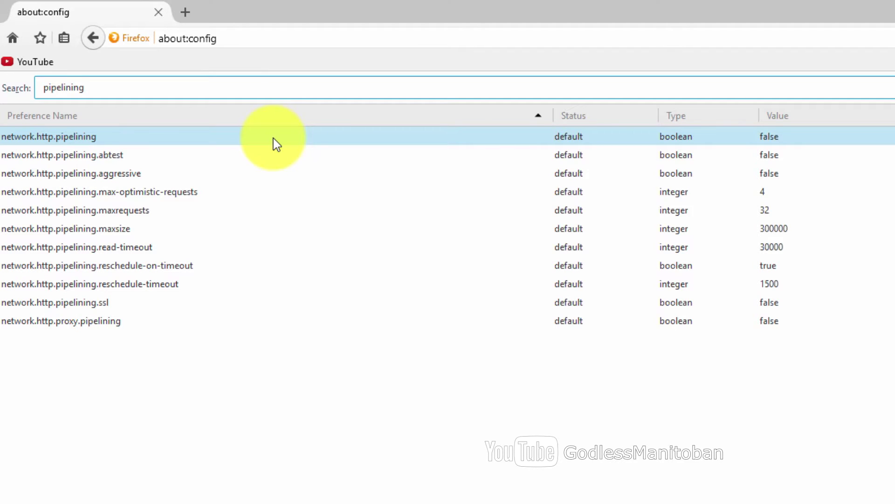
double_click(273, 138)
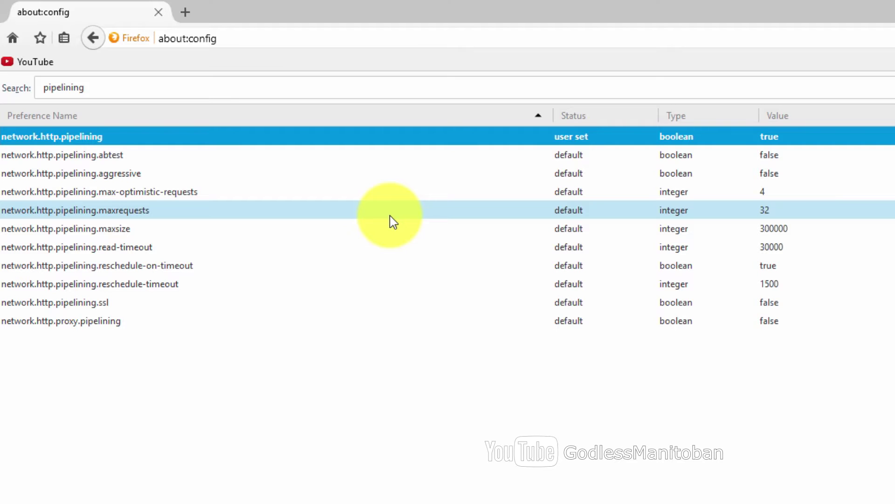
double_click(342, 302)
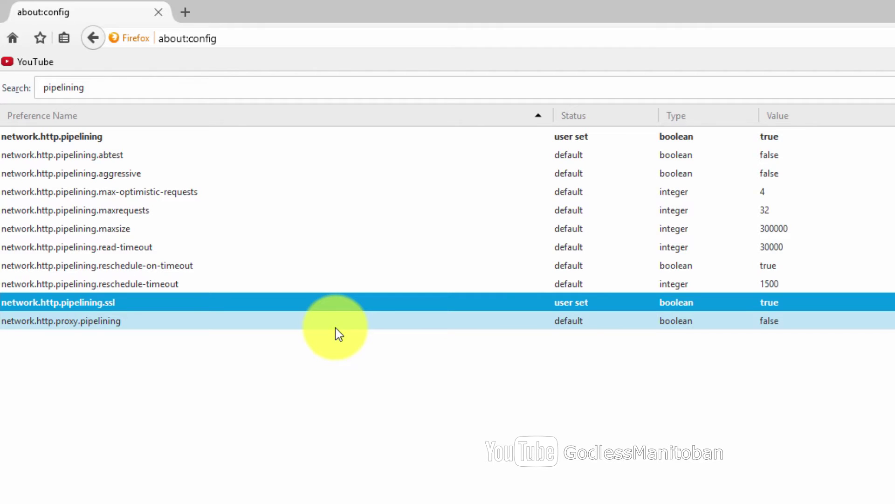
Replace the 'pipelining' filter with 'max-connections' and select network.http.max-connections.
click(391, 90)
key(BackSpace)
key(BackSpace)
key(BackSpace)
key(BackSpace)
key(BackSpace)
key(BackSpace)
key(BackSpace)
key(BackSpace)
key(BackSpace)
key(BackSpace)
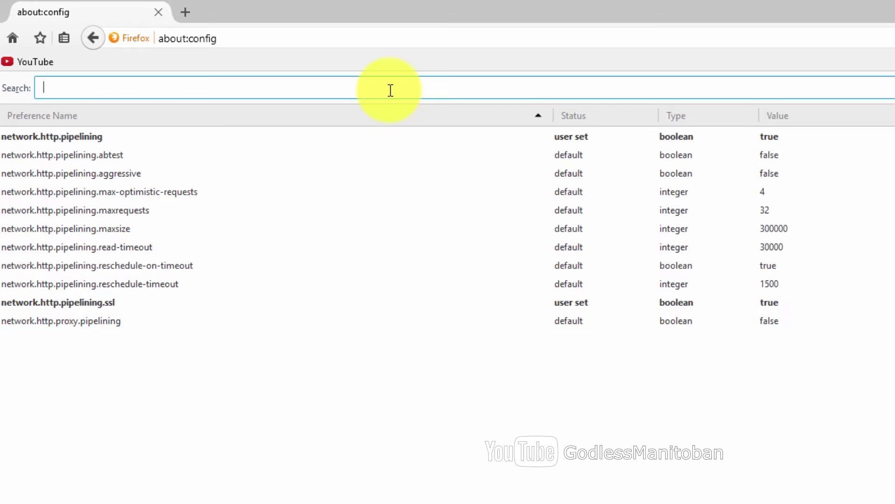
text(max)
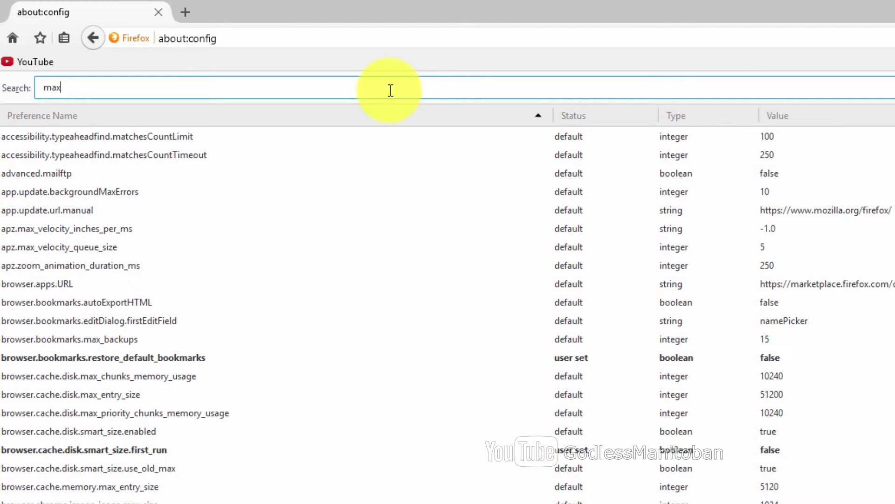
text(-connections)
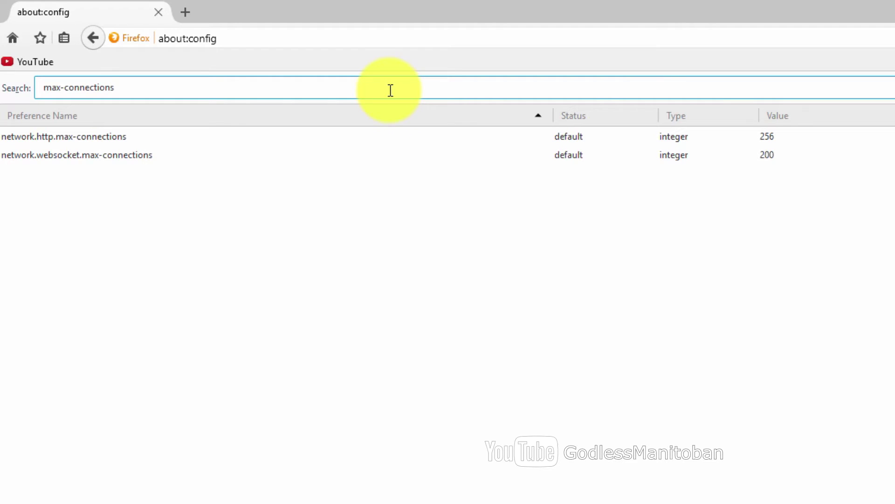
click(316, 143)
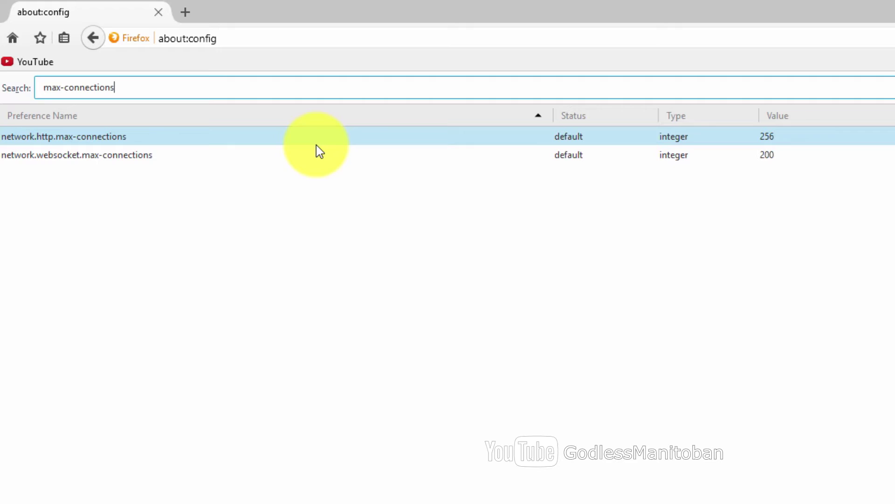
Create a new integer preference network.http.max-connections-per-server with value 16.
right_click(396, 189)
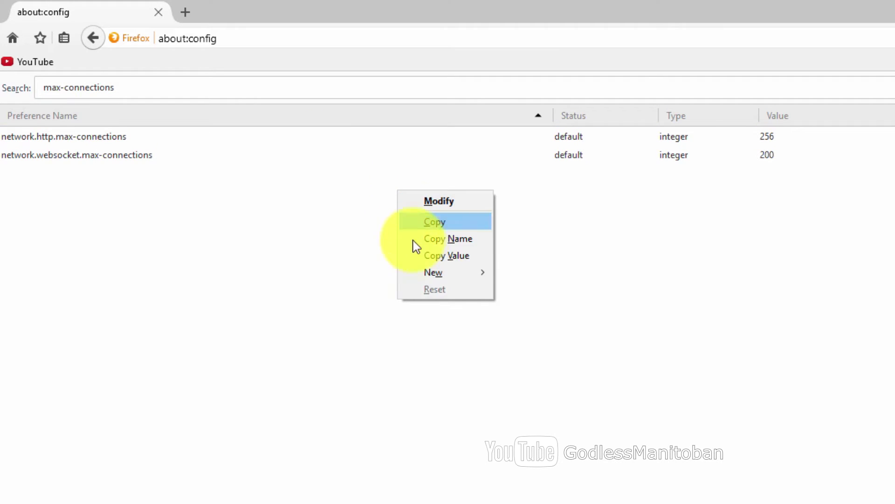
mouse_move(426, 274)
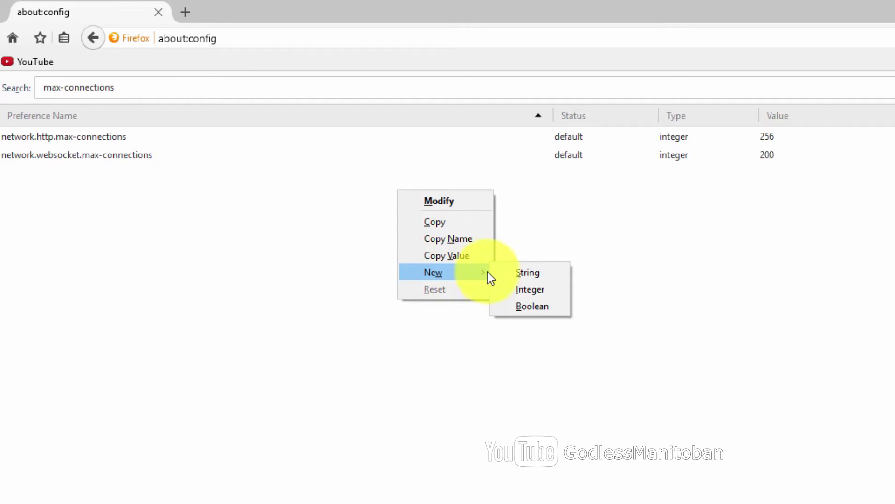
click(524, 291)
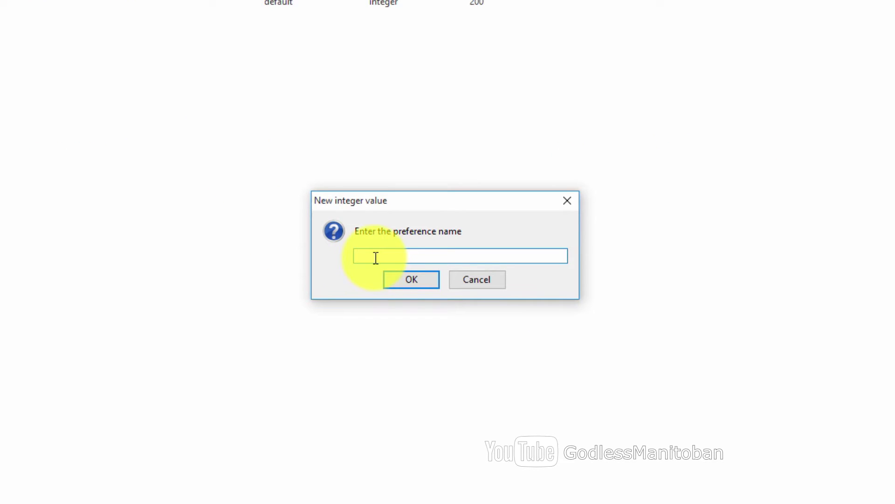
right_click(376, 258)
click(410, 324)
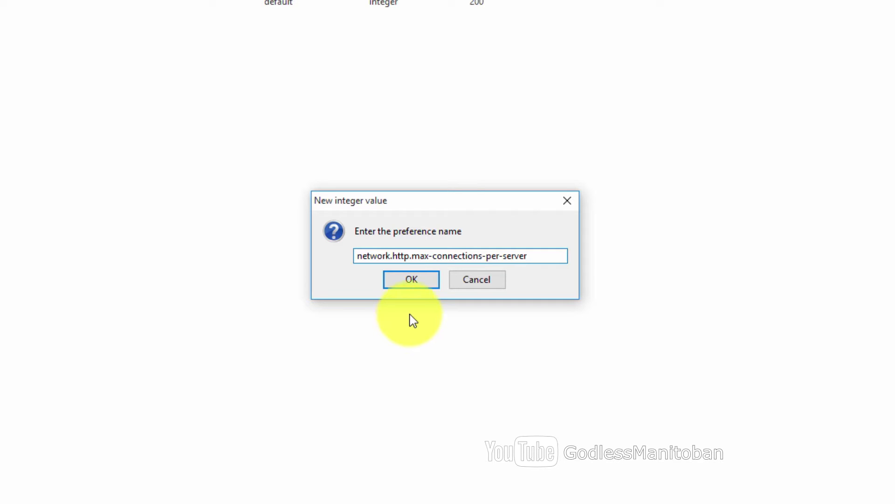
click(412, 280)
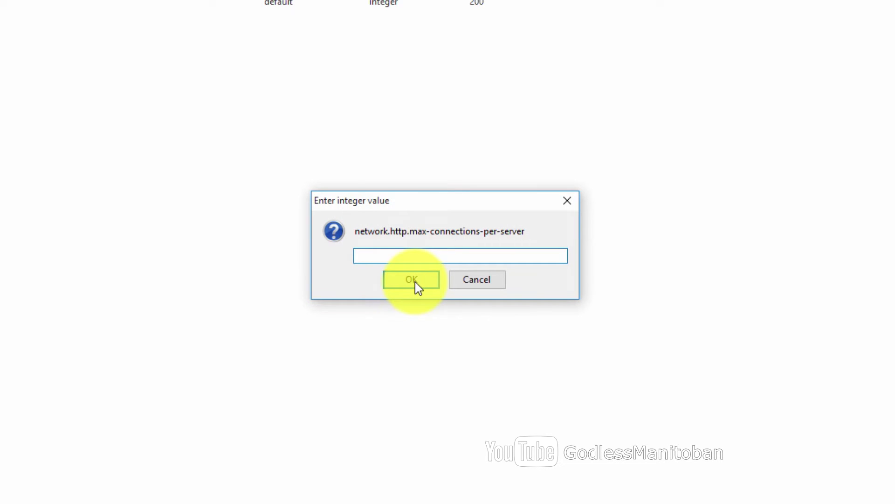
text(16)
click(415, 282)
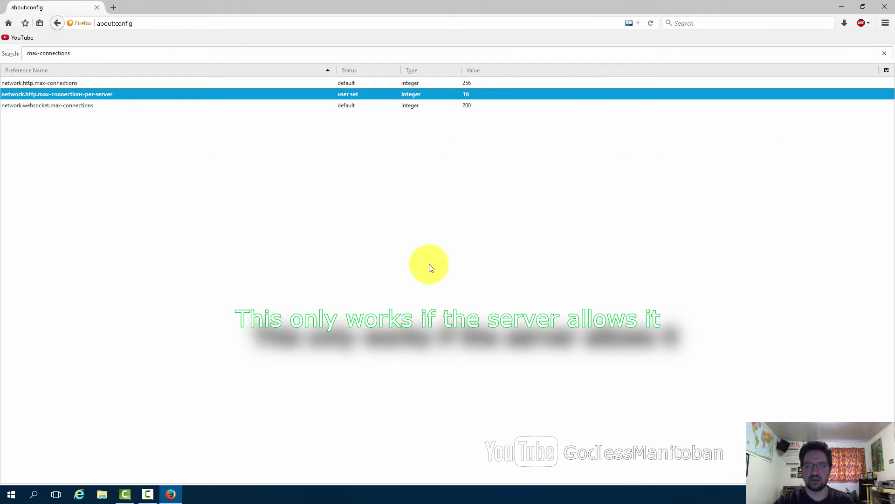
key(F5)
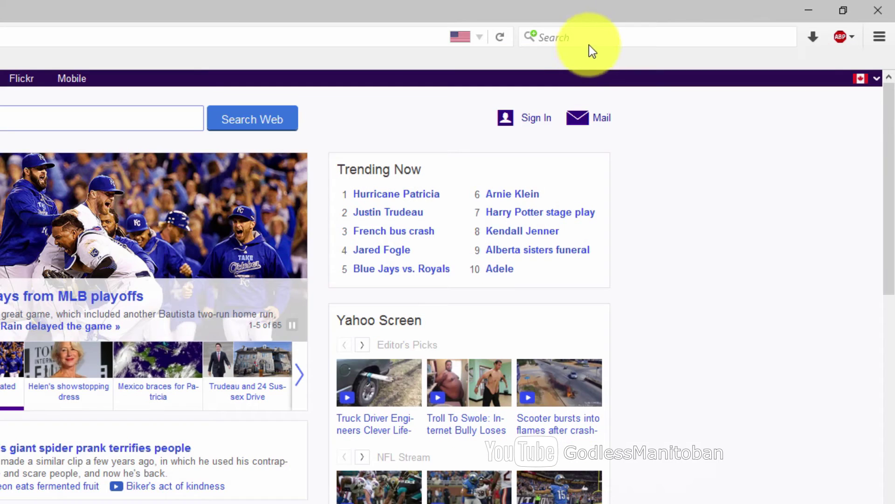
Run a web search for 'test' from the browser's search bar.
click(708, 24)
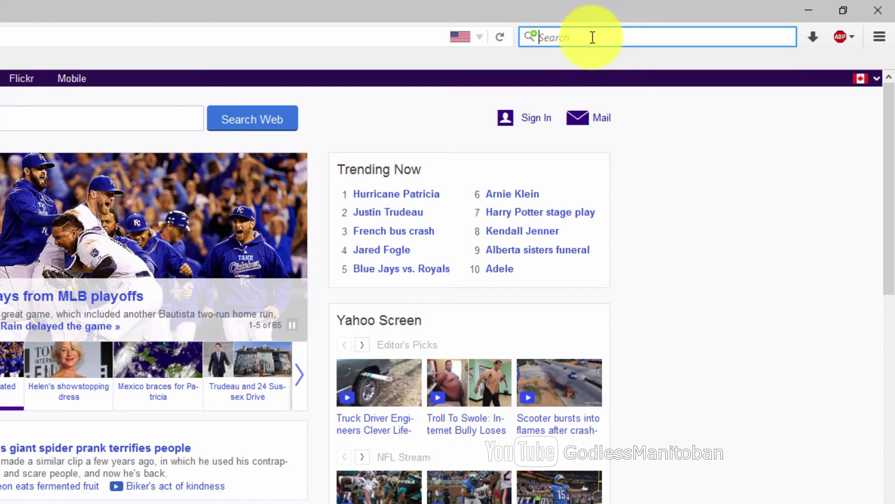
text(test)
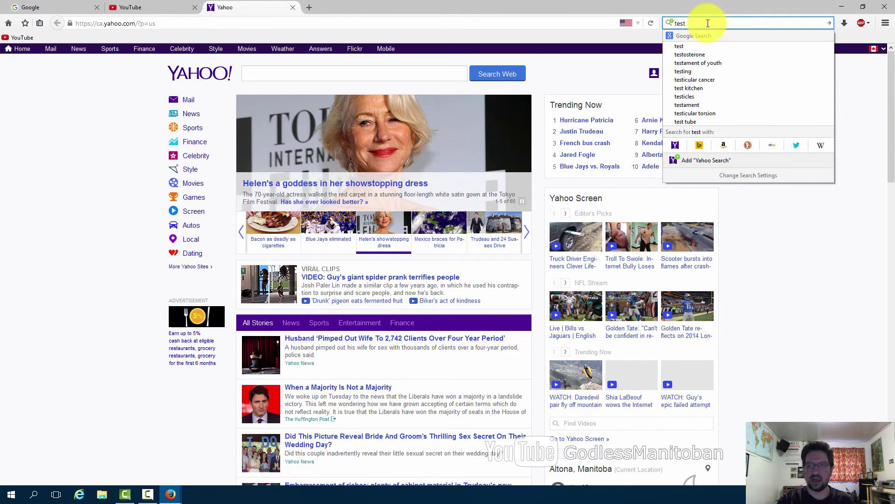
key(Return)
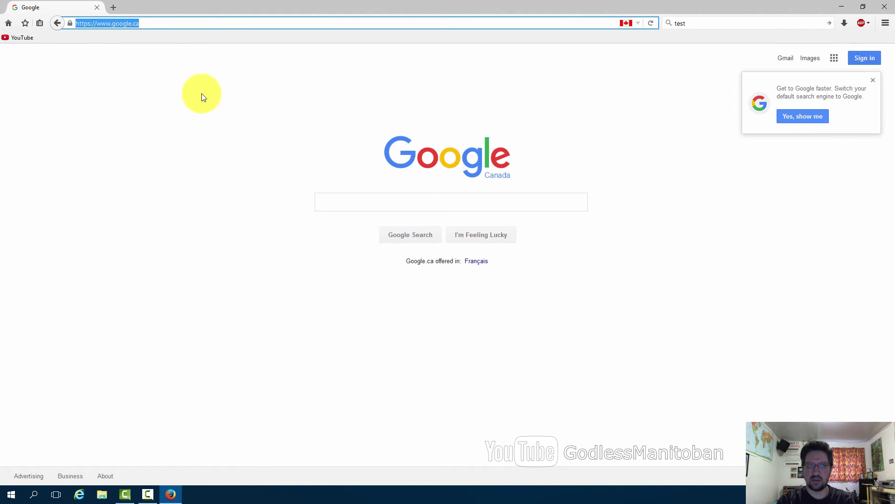
Reopen about:config and accept the warranty warning.
text(about:config)
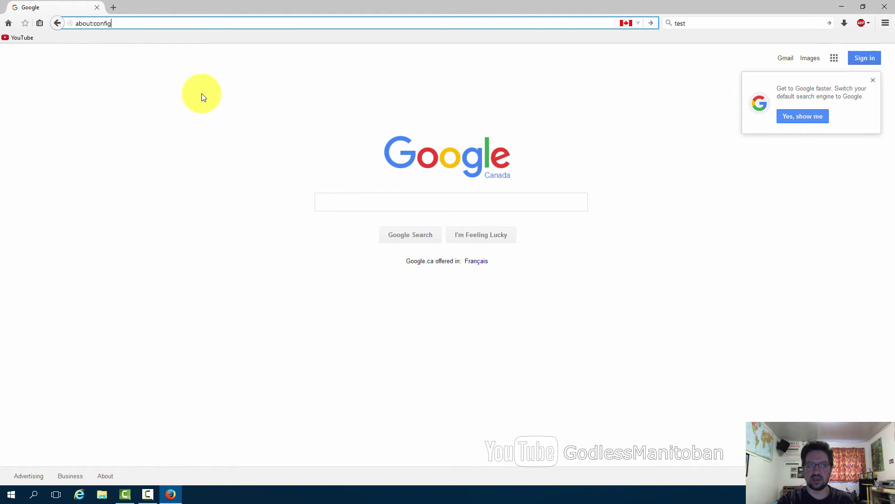
key(Return)
click(312, 257)
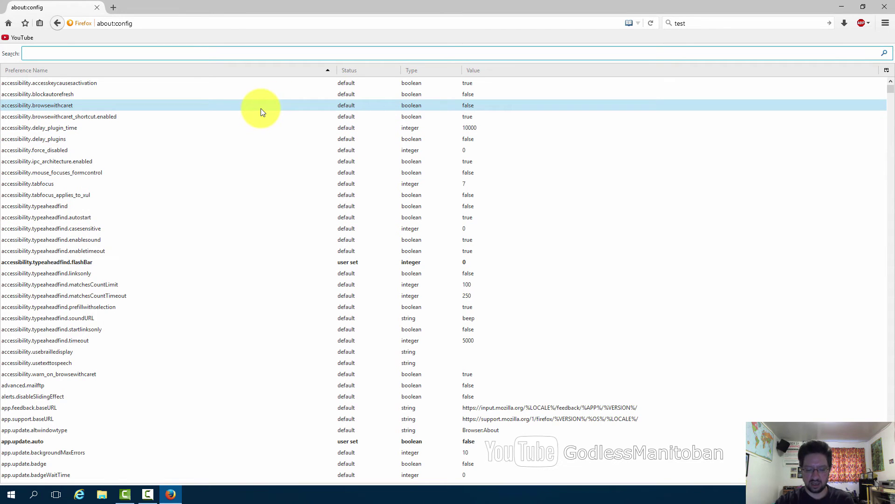
Filter for 'openintab' and set browser.search.openintab to true.
text(op)
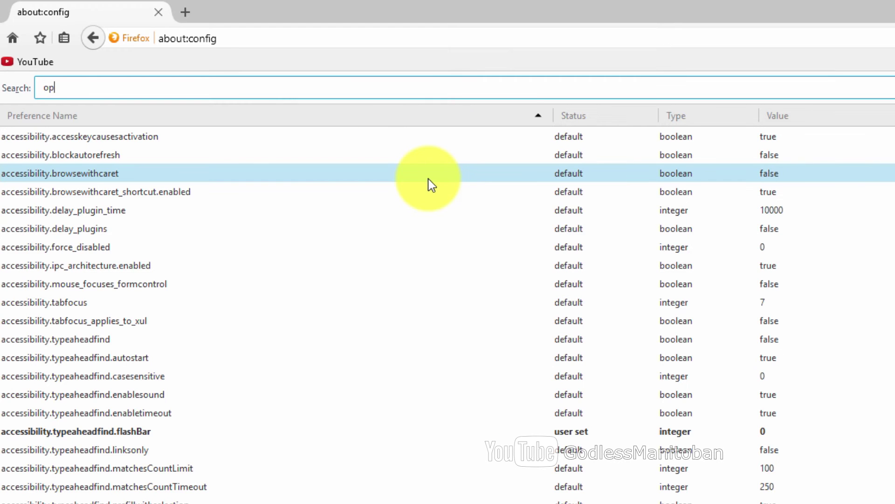
text(enintab)
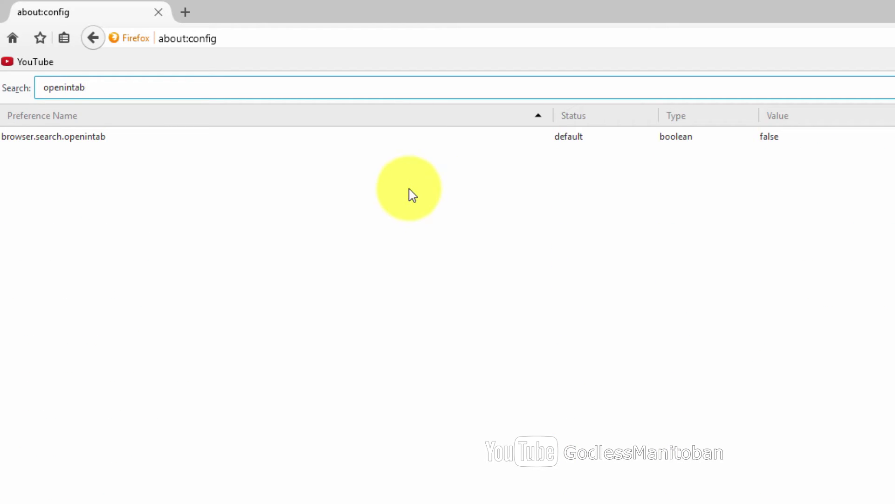
click(86, 138)
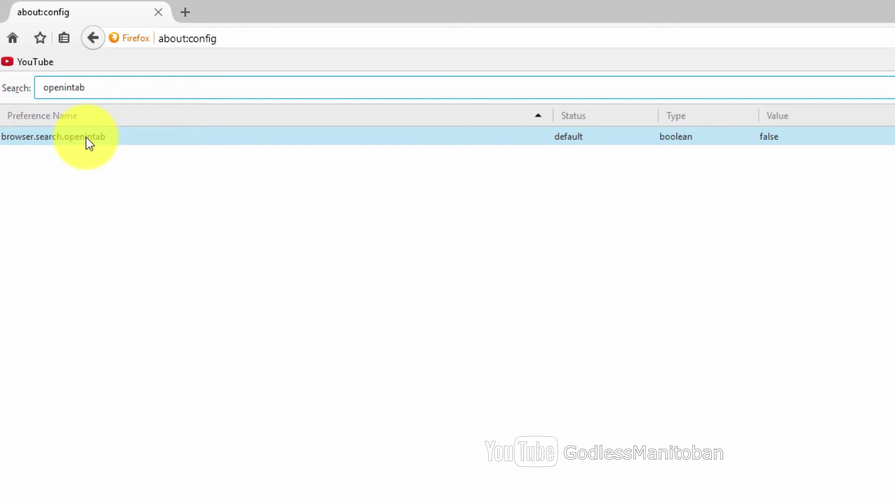
click(86, 138)
double_click(86, 137)
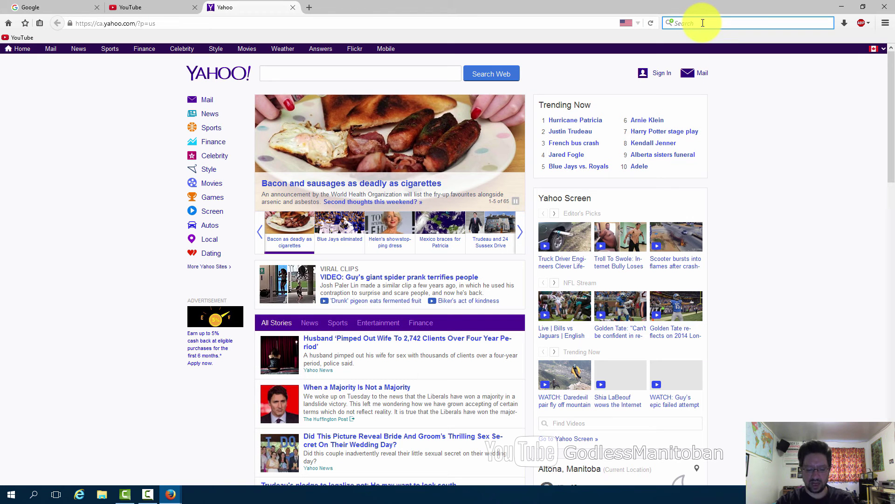
Search for 'test' again to confirm results now open in a new tab.
text(test)
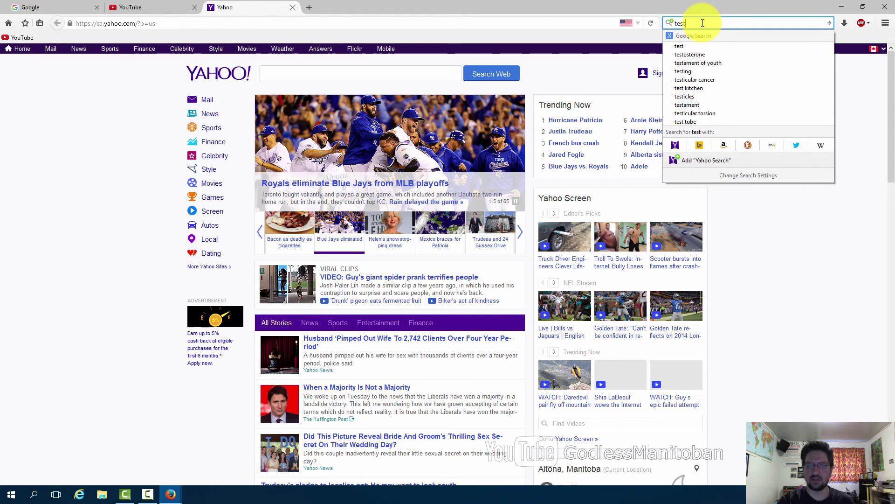
key(Return)
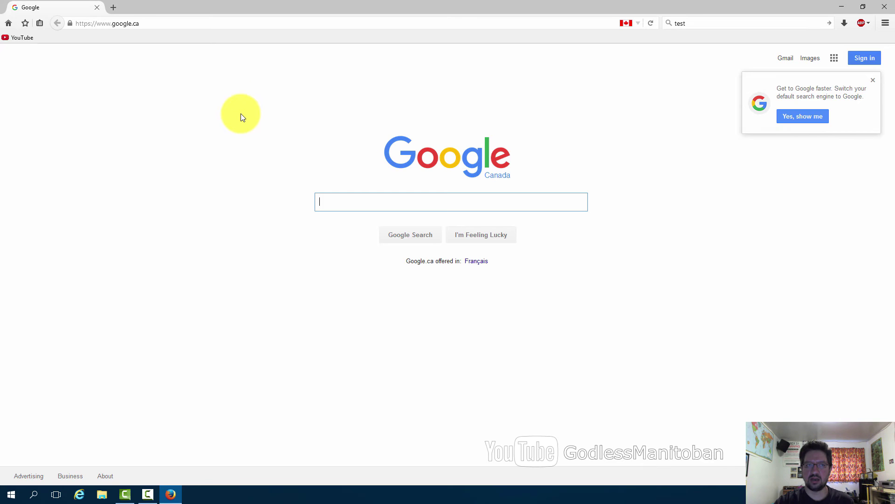
Replace the current address with about:config and accept the warranty warning.
click(276, 26)
key(BackSpace)
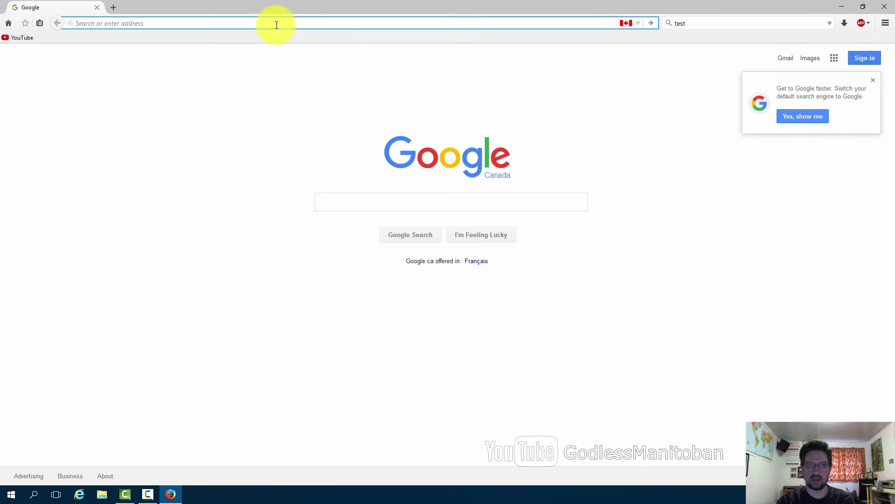
text(about:)
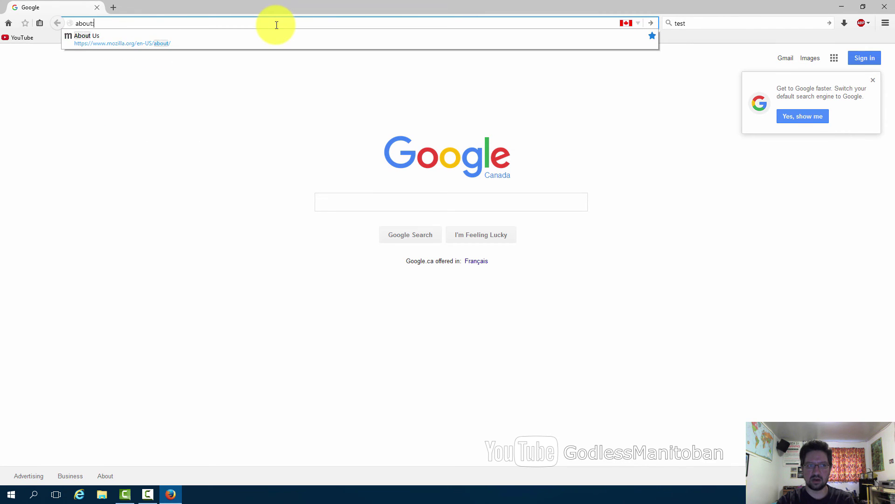
text(config)
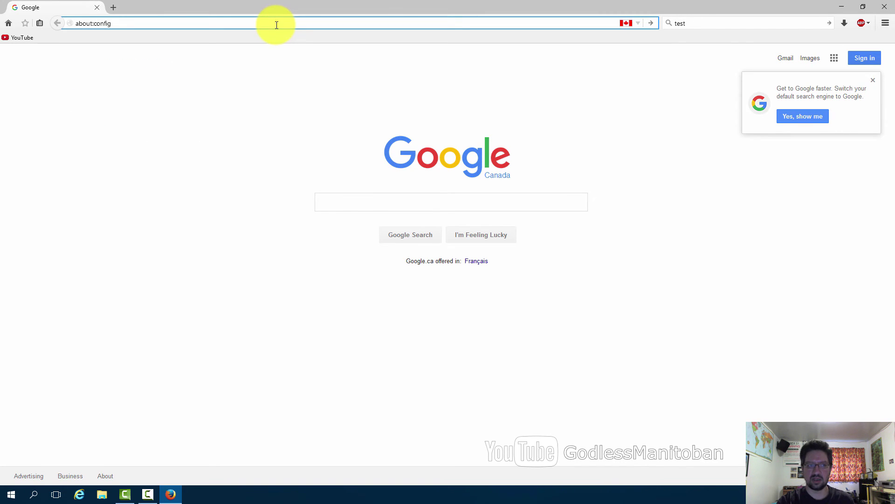
key(Return)
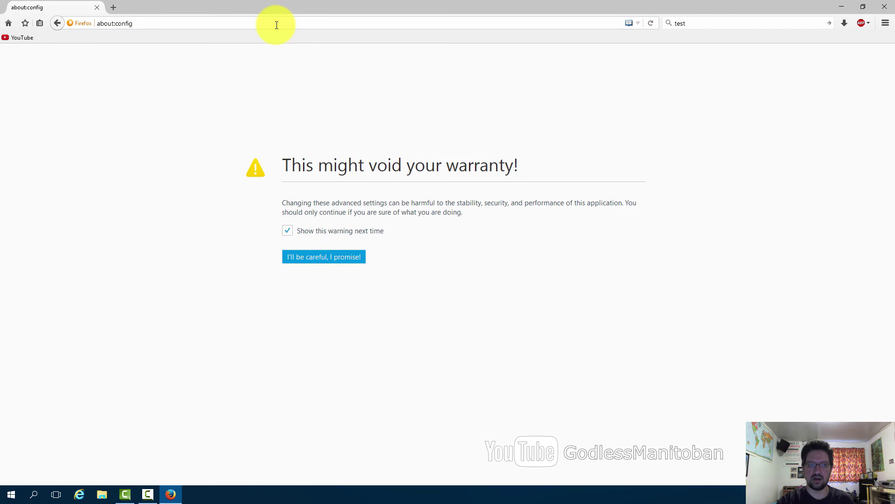
click(318, 257)
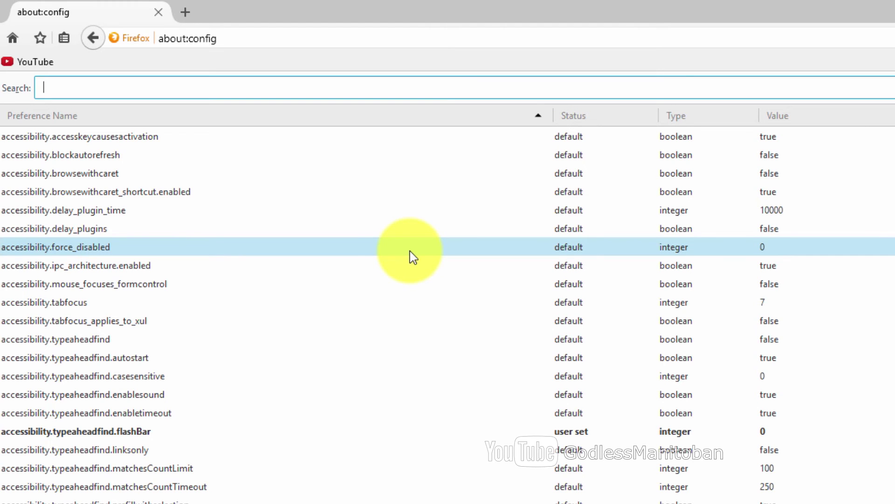
Filter for 'middlemouse' and set middlemouse.paste to true.
text(middlemouse)
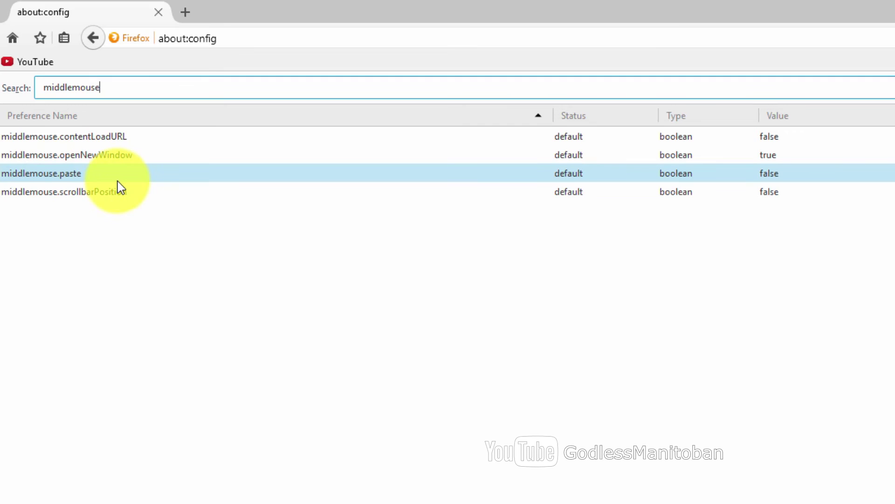
click(84, 178)
double_click(84, 179)
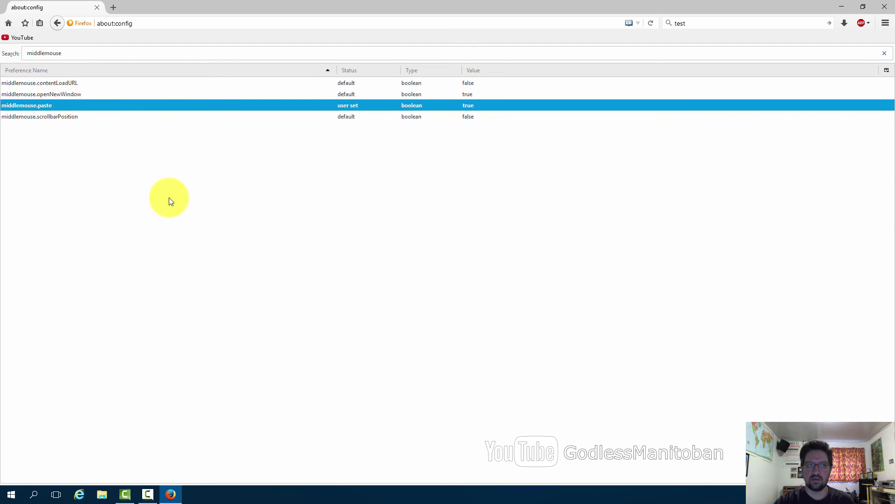
Copy 'middlemouse' from the filter box, go Home, and enter it in Google's search field.
drag(63, 53, 25, 54)
right_click(32, 55)
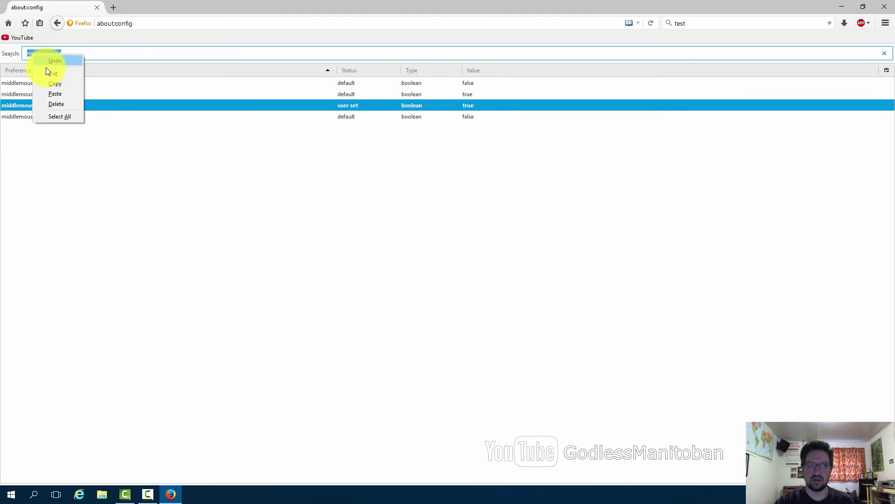
click(51, 83)
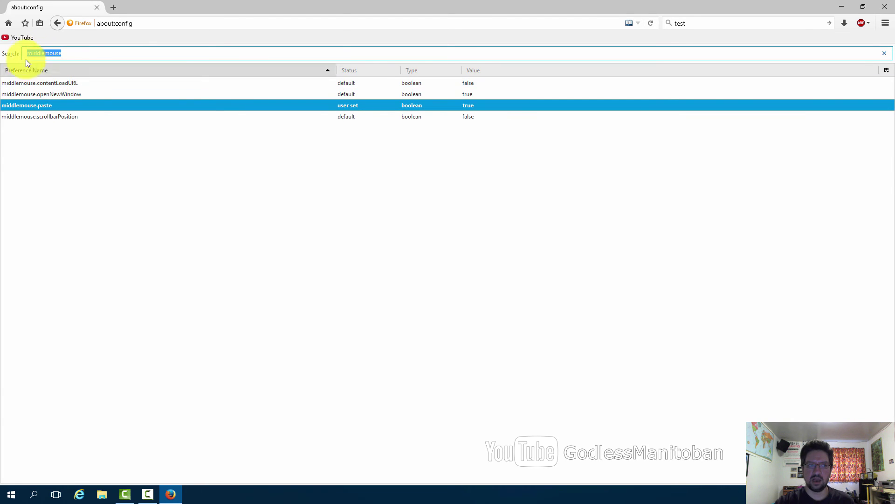
click(7, 26)
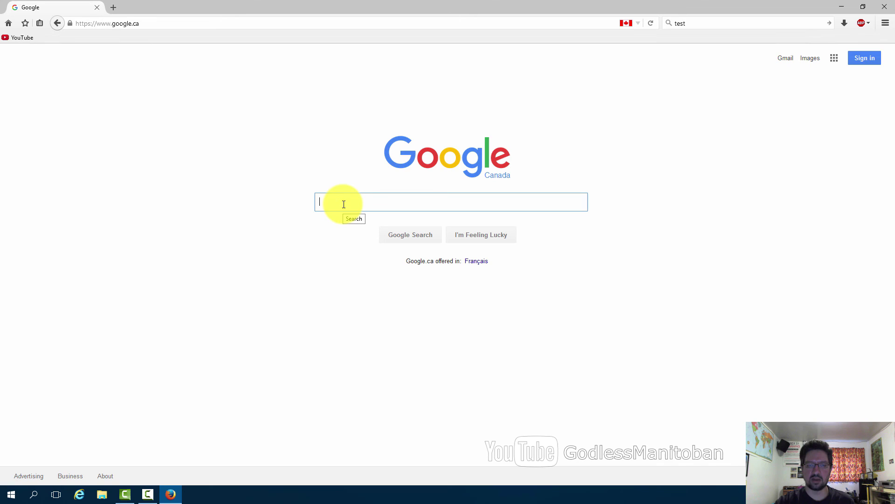
text(middlemouse)
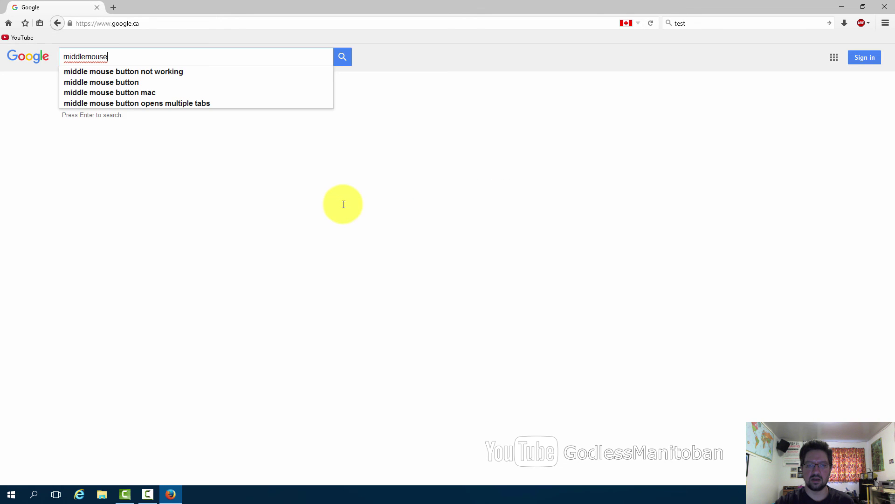